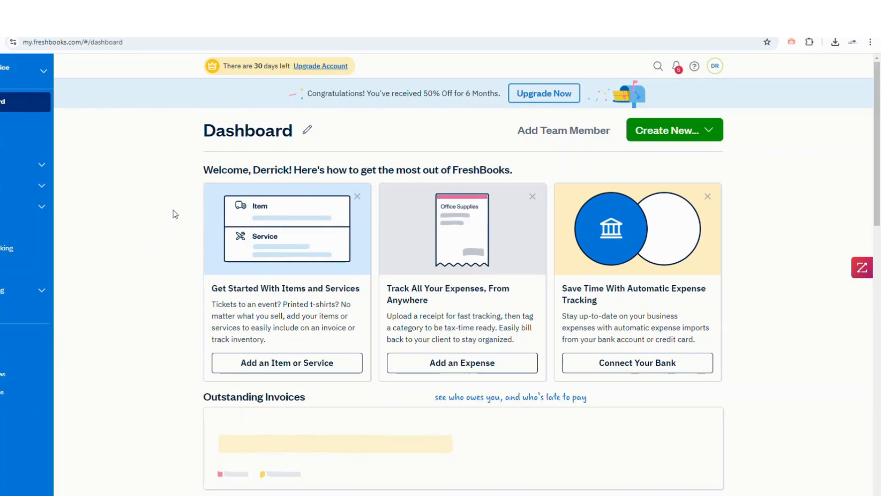
- Open the ACME Limited client page from the Clients list
left_click(25, 123)
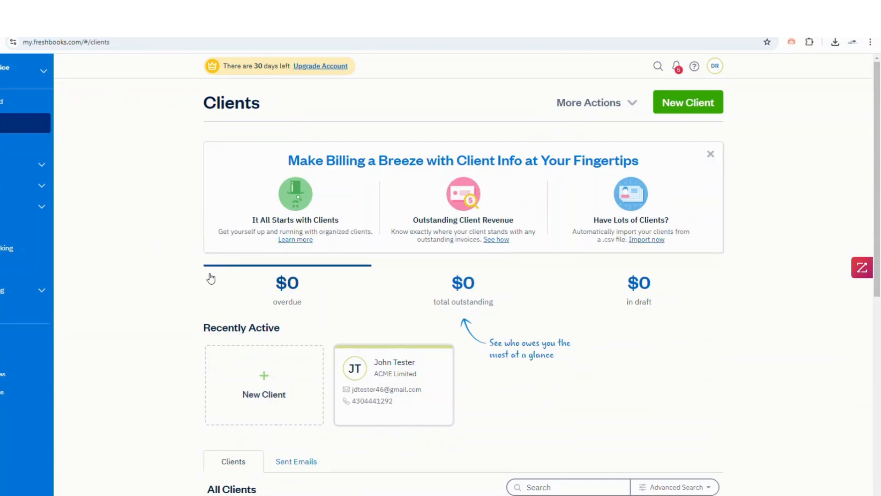
left_click(395, 381)
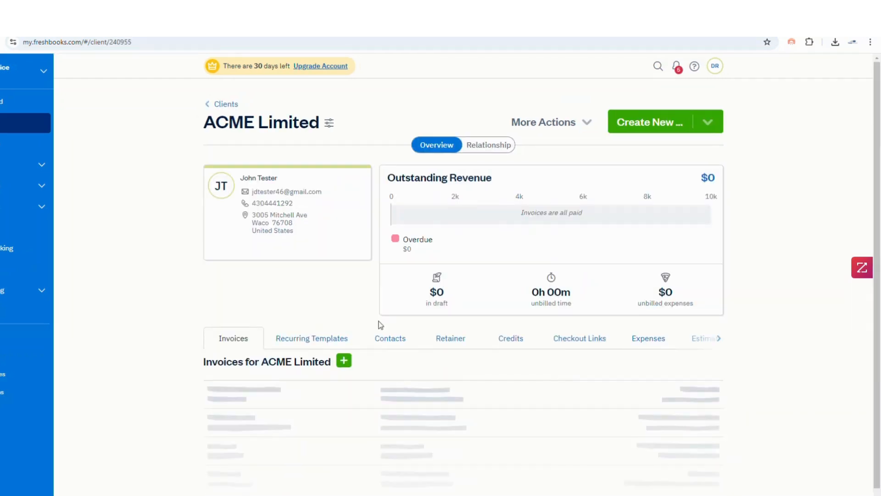
- Keep the PDF copy ticked in ACME Limited's invoice attachment settings and save the client
mouse_move(279, 232)
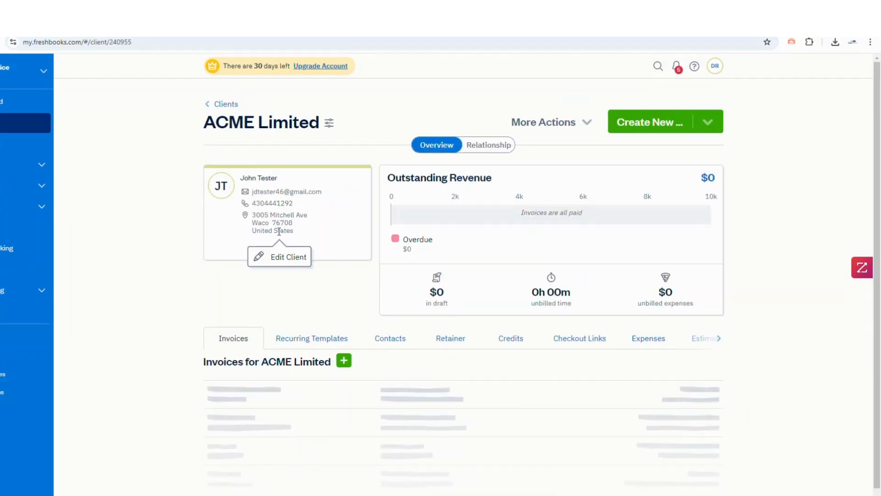
left_click(290, 258)
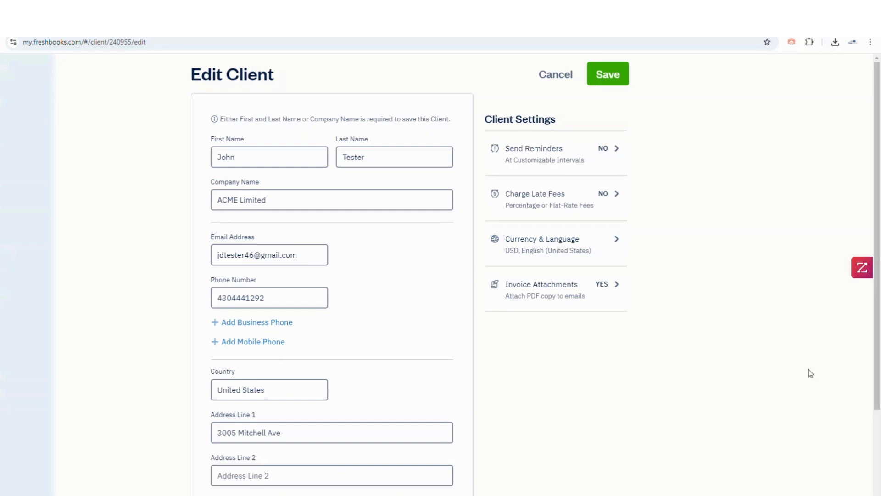
left_click(535, 299)
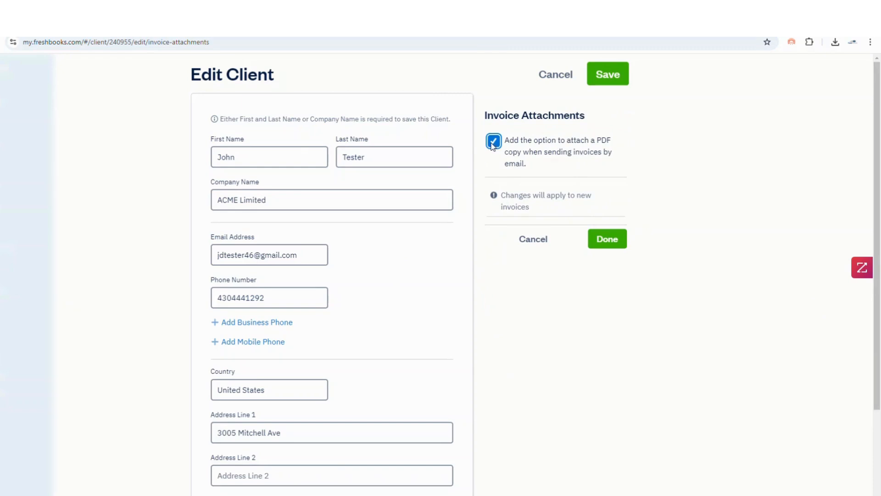
left_click(492, 144)
left_click(493, 144)
left_click(603, 78)
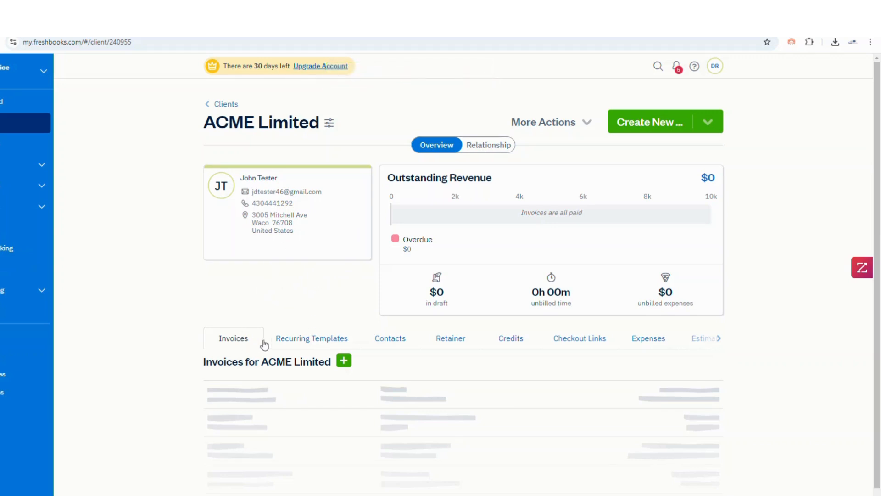
- Add contact 'Postal Methods' to ACME Limited with the PostalMethods letter-sending email address
left_click(398, 342)
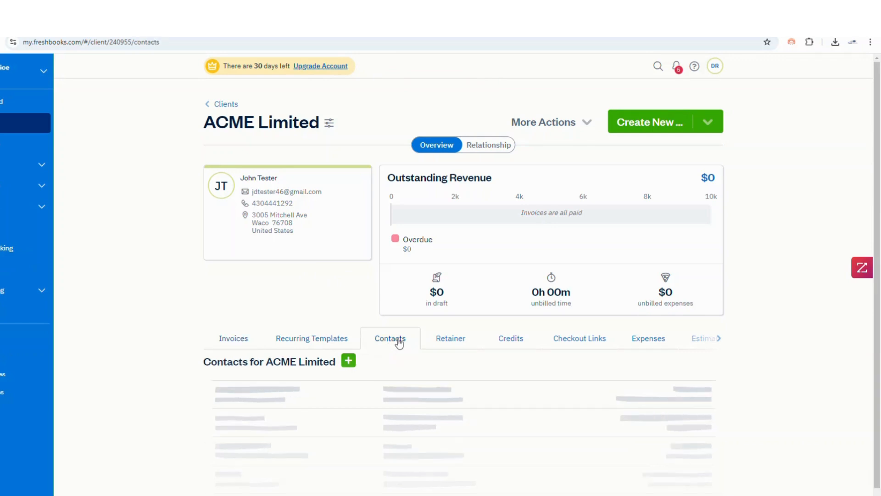
scroll(414, 340, "down", 1)
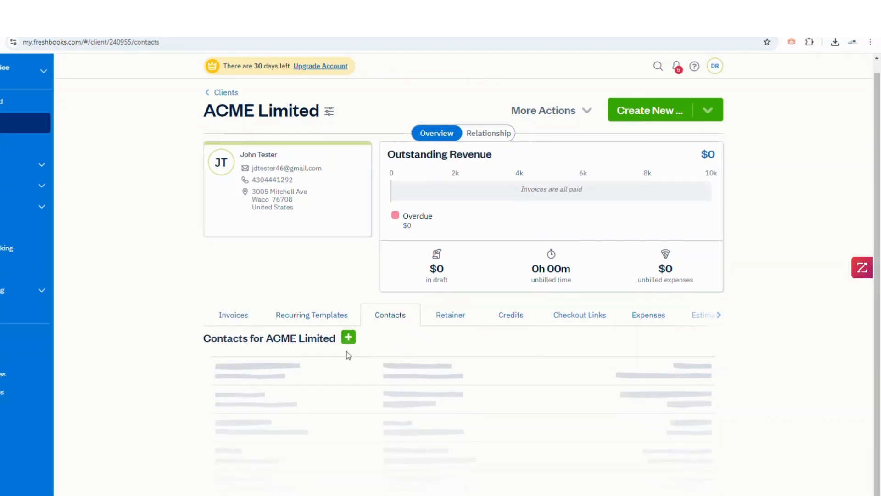
left_click(349, 340)
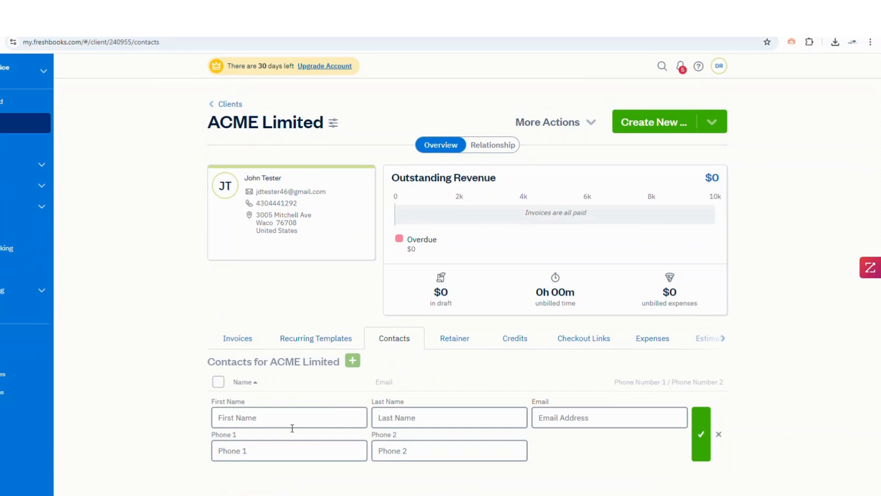
left_click(275, 418)
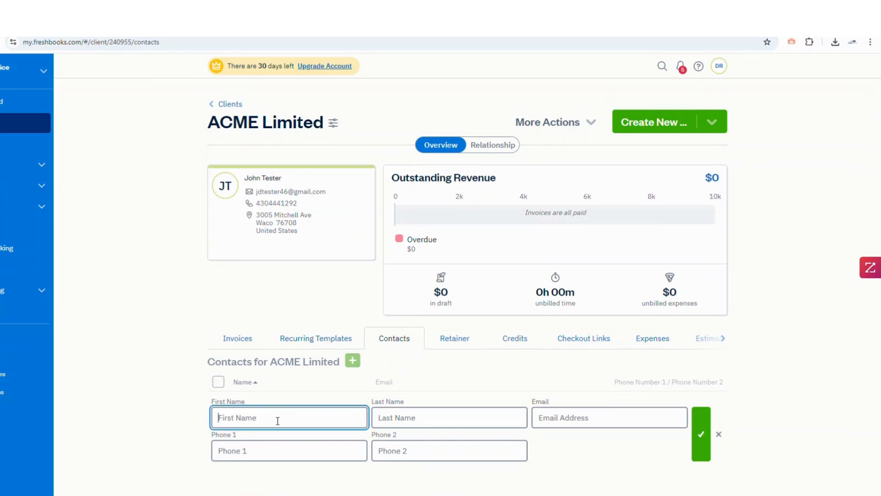
type("Postal")
key("Tab")
type("Methods")
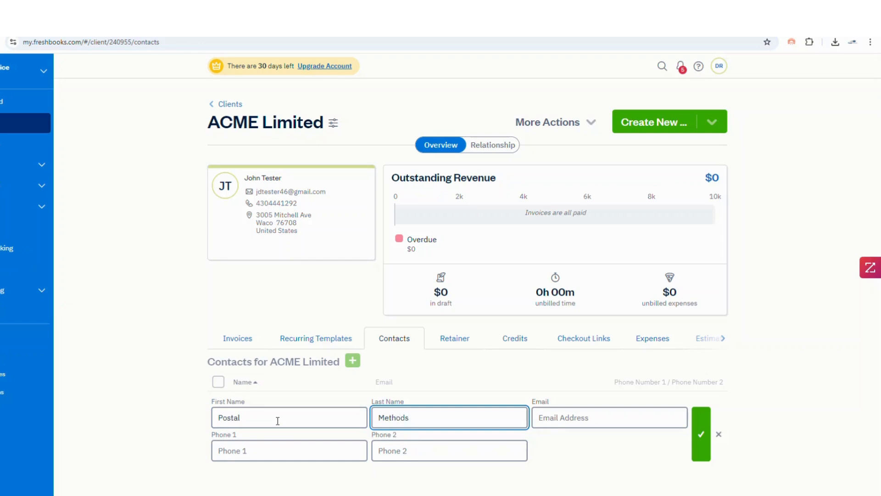
key("Tab")
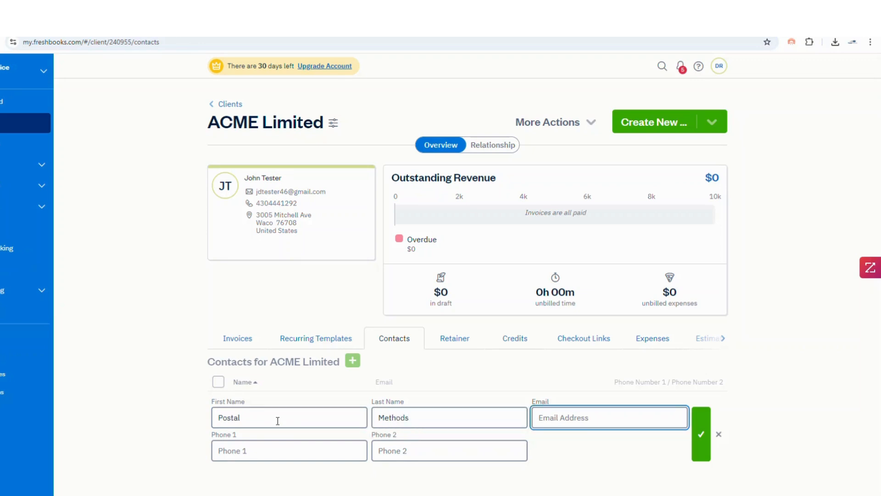
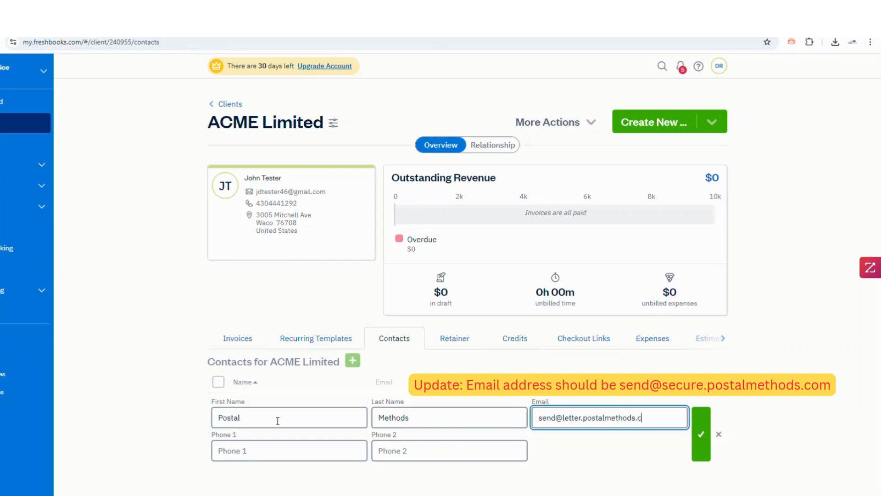
left_click(700, 438)
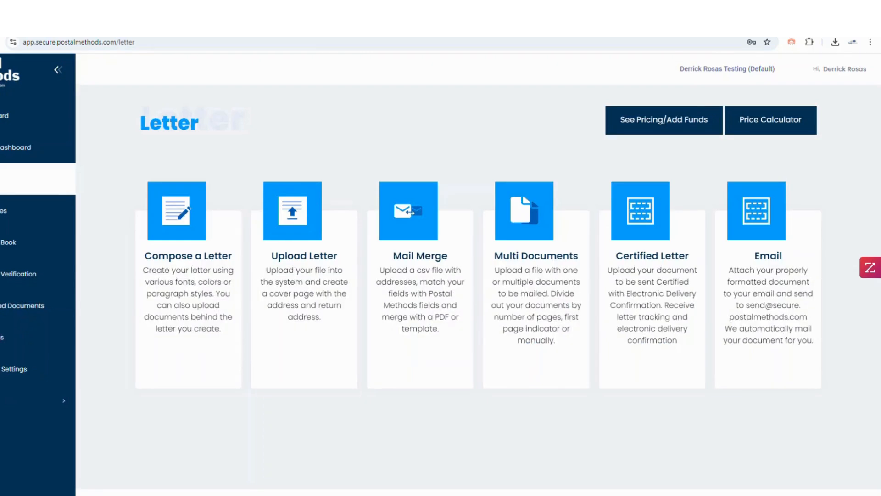
- View PostalMethods' email settings, then return to the FreshBooks ACME Limited tab
left_click(9, 369)
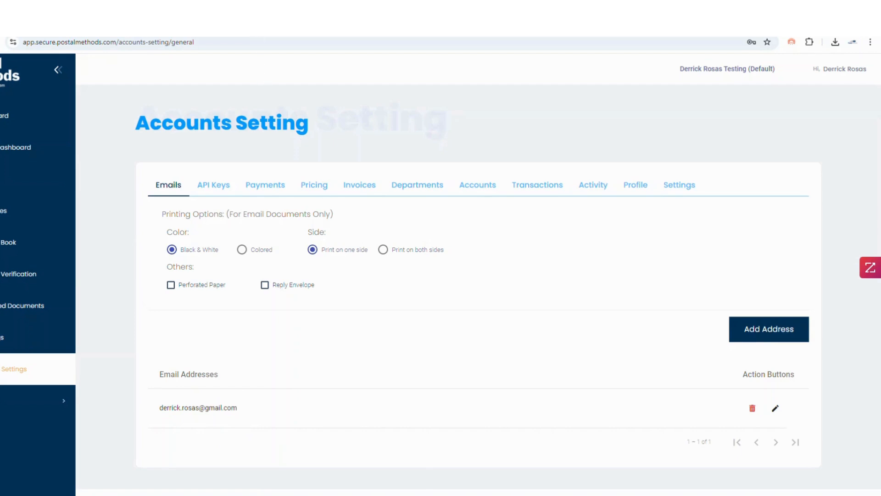
left_click(249, 25)
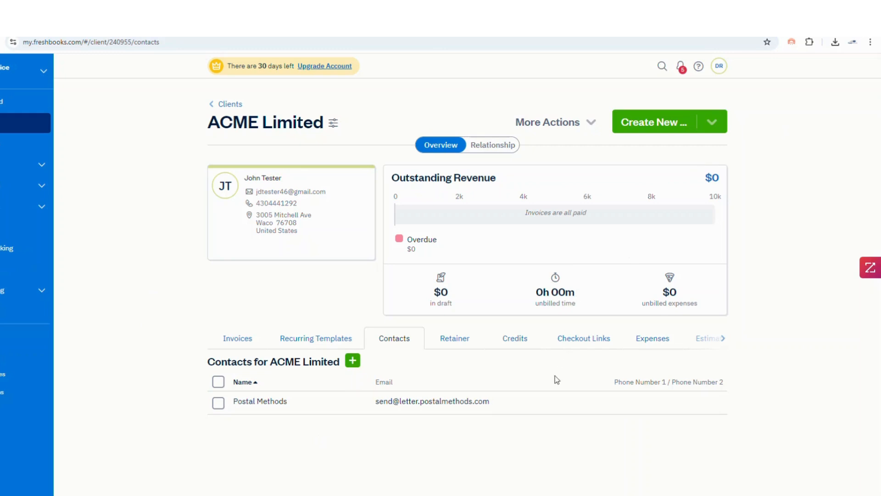
- Create a new invoice for ACME Limited from the Invoices tab's Create New menu
left_click(239, 339)
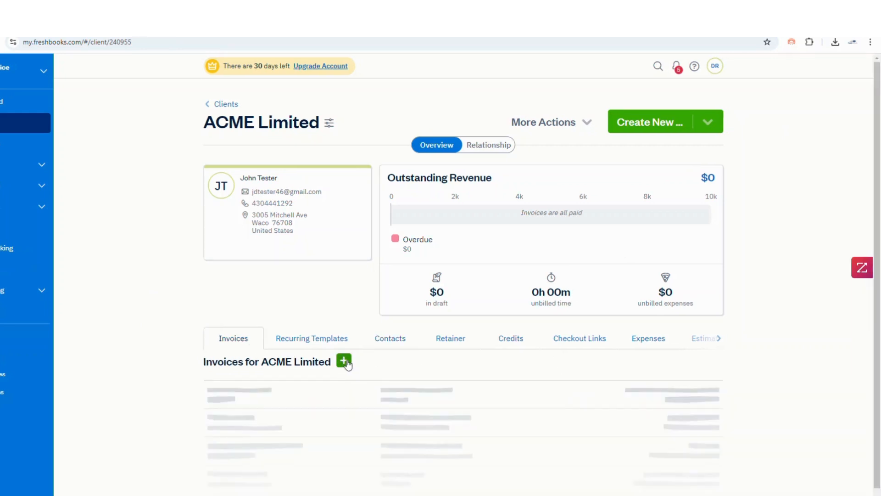
left_click(707, 124)
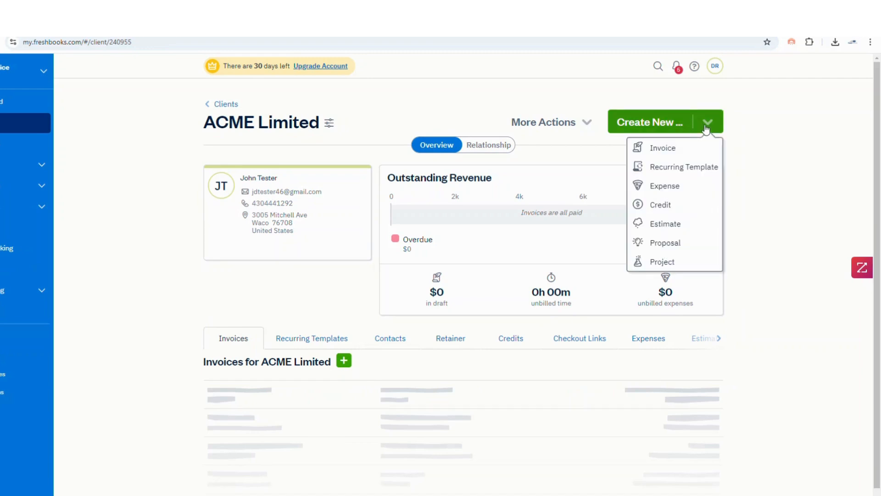
left_click(661, 148)
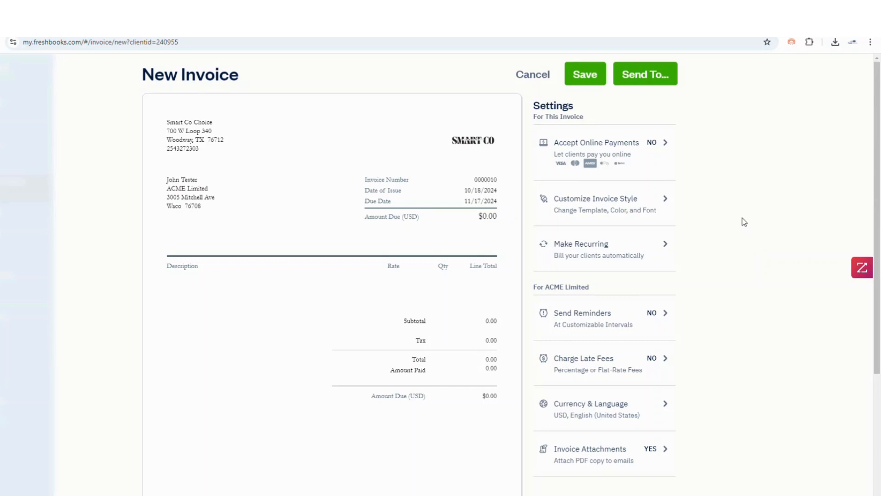
- Preview the Simple and Modern templates, settle on Classic, and save invoice 0000010
left_click(613, 206)
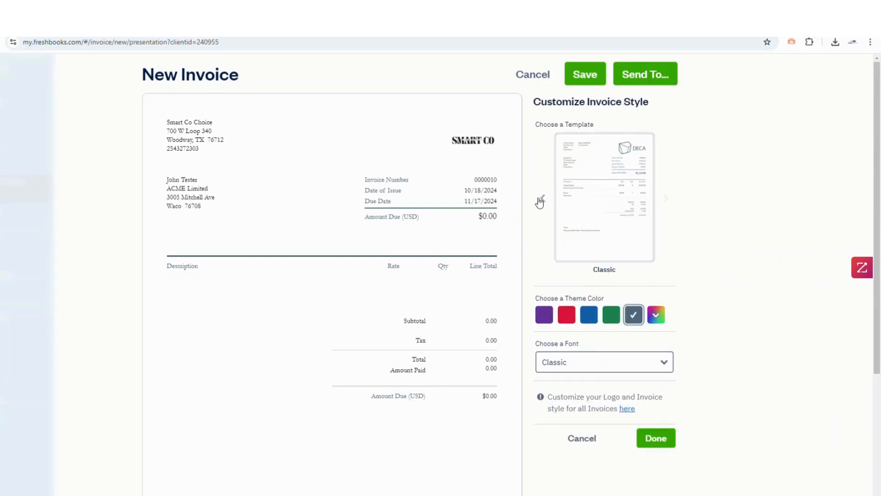
left_click(540, 201)
left_click(541, 199)
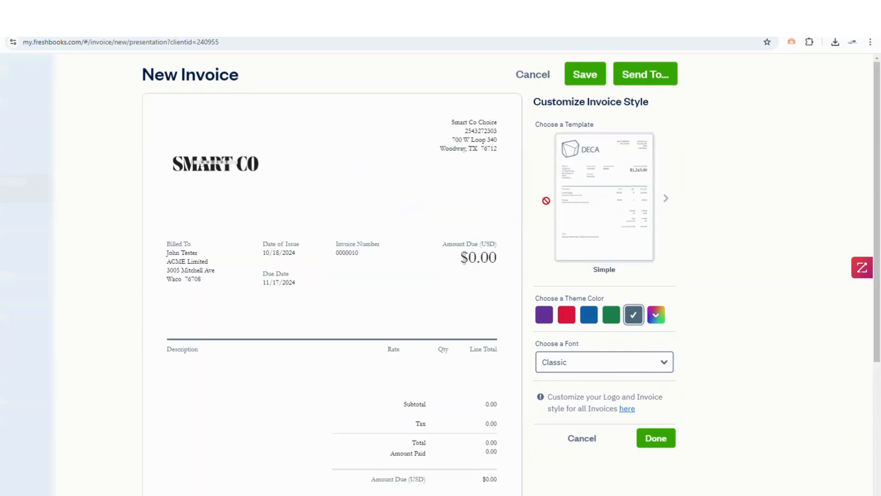
left_click(666, 201)
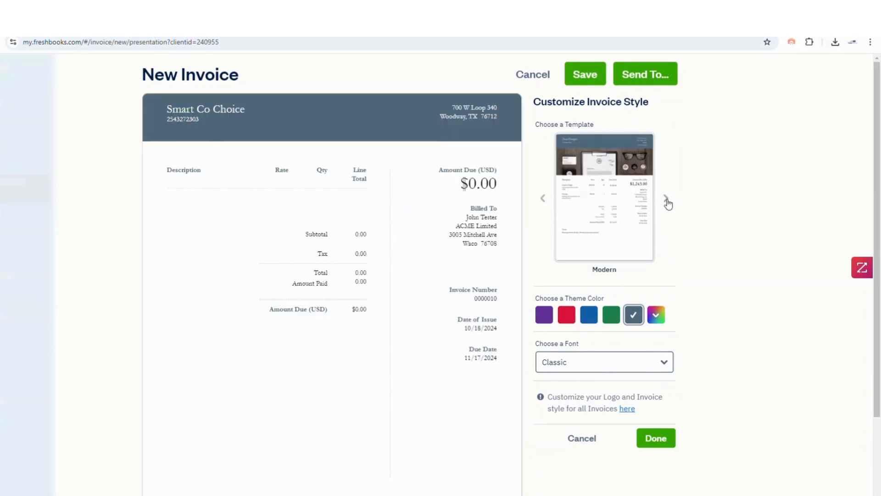
left_click(666, 201)
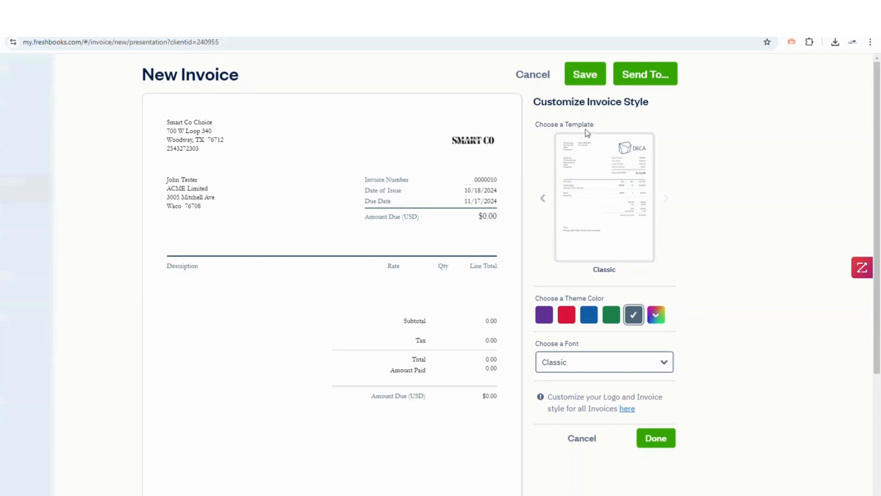
left_click(576, 82)
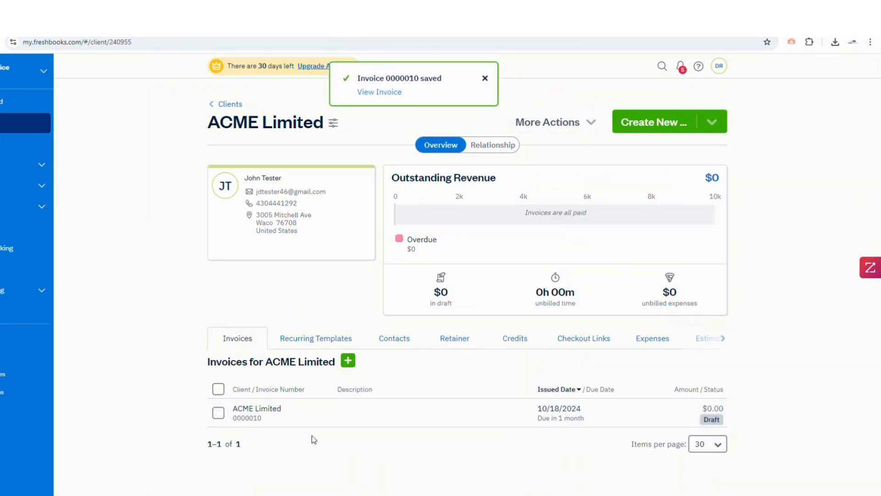
- Enable the PDF copy attachment on invoice 0000010, save it, and go to the Invoices list
left_click(274, 423)
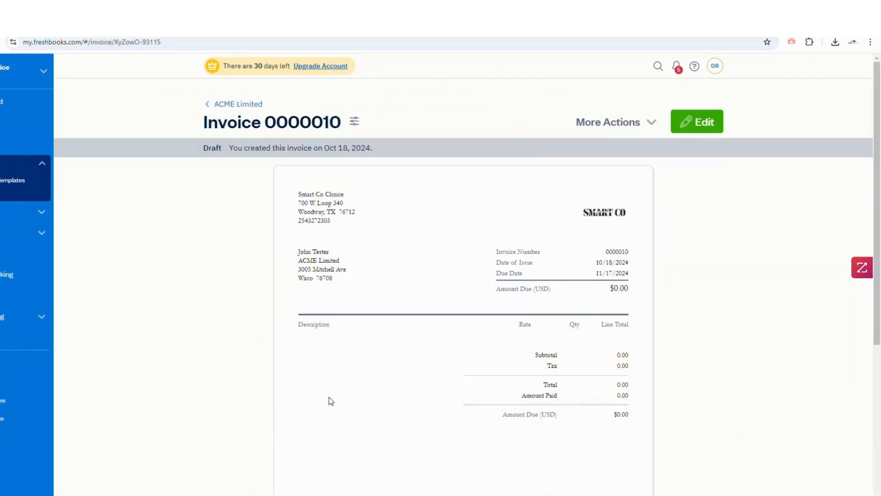
left_click(700, 123)
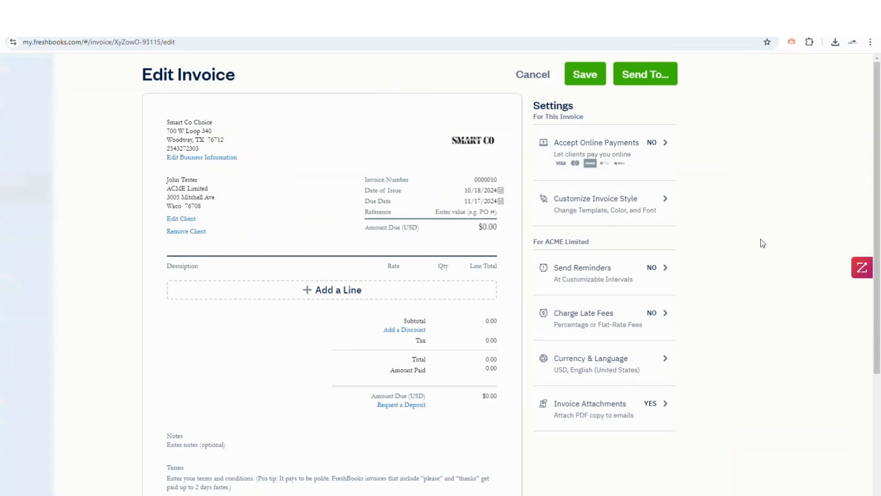
left_click(579, 416)
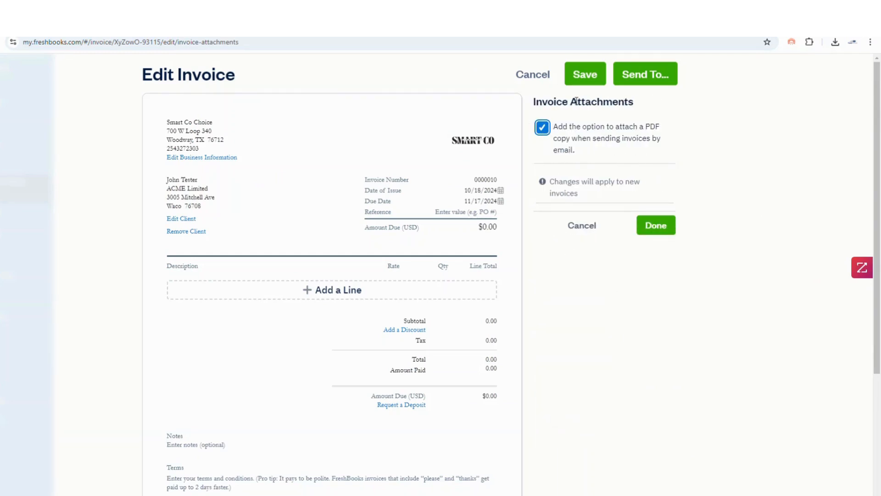
left_click(585, 77)
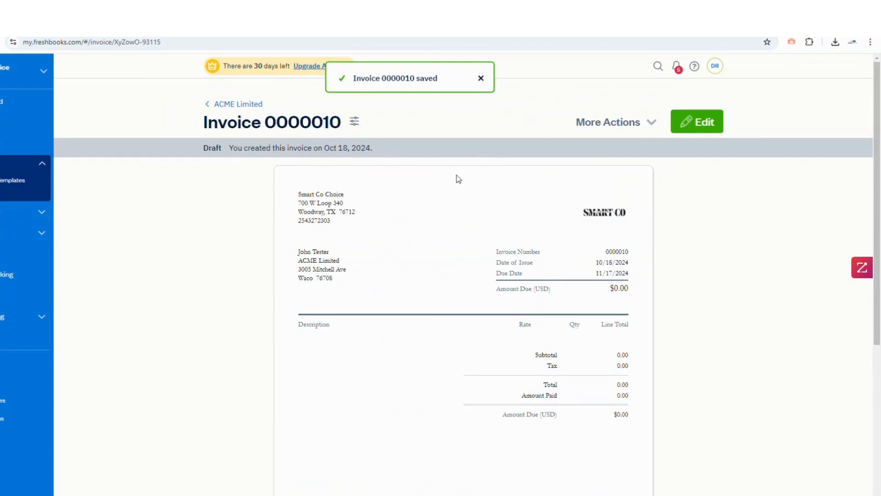
left_click(2, 165)
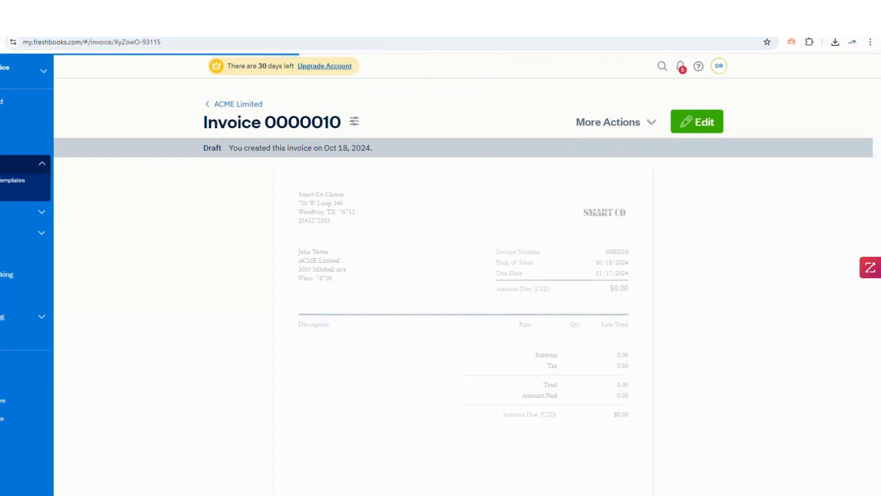
scroll(405, 337, "down", 5)
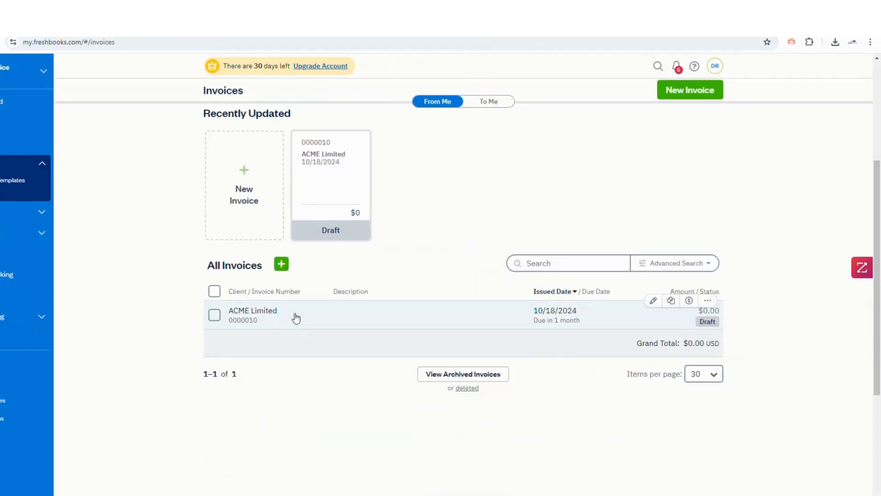
- Email invoice 0000010 to the Postal Methods contact via More Actions > Send by Email
left_click(296, 318)
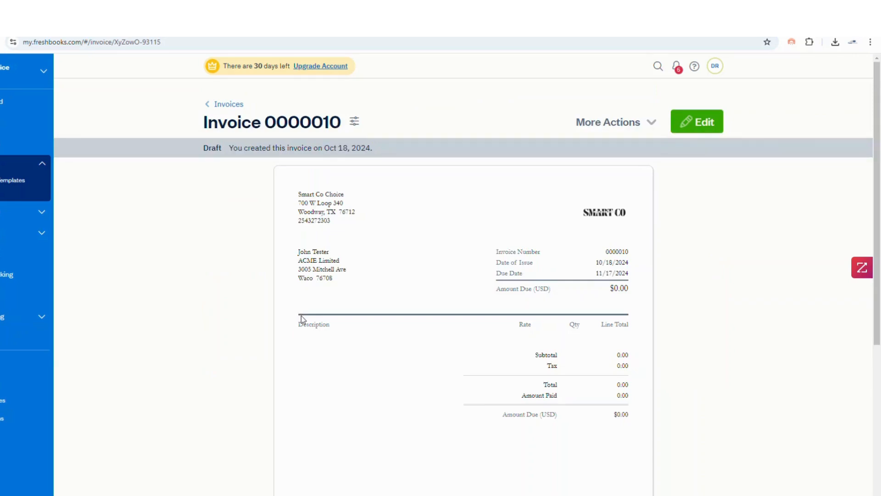
left_click(653, 124)
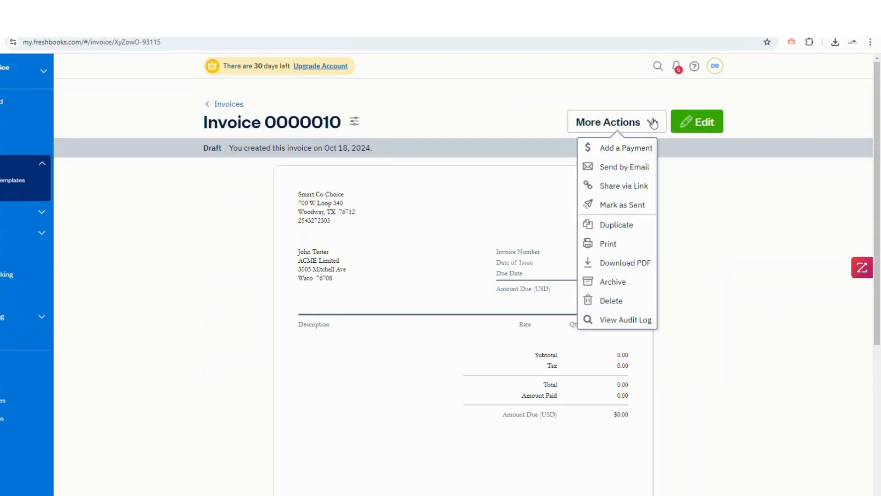
left_click(615, 170)
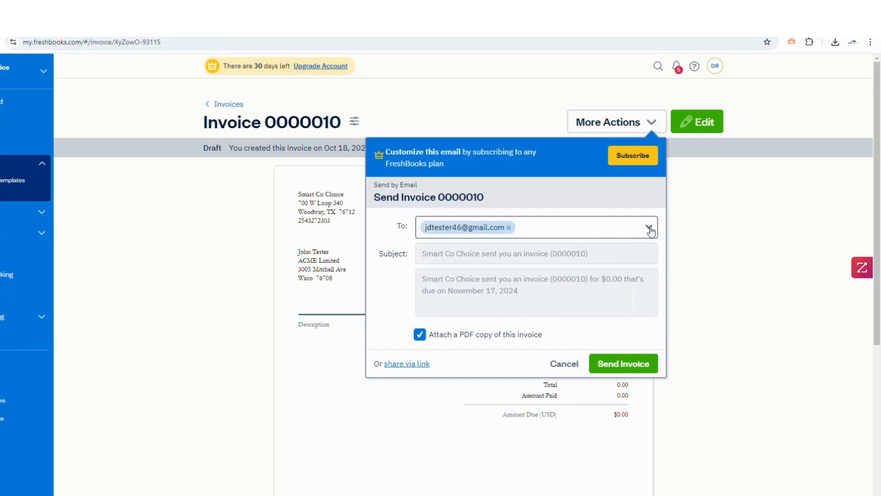
left_click(650, 228)
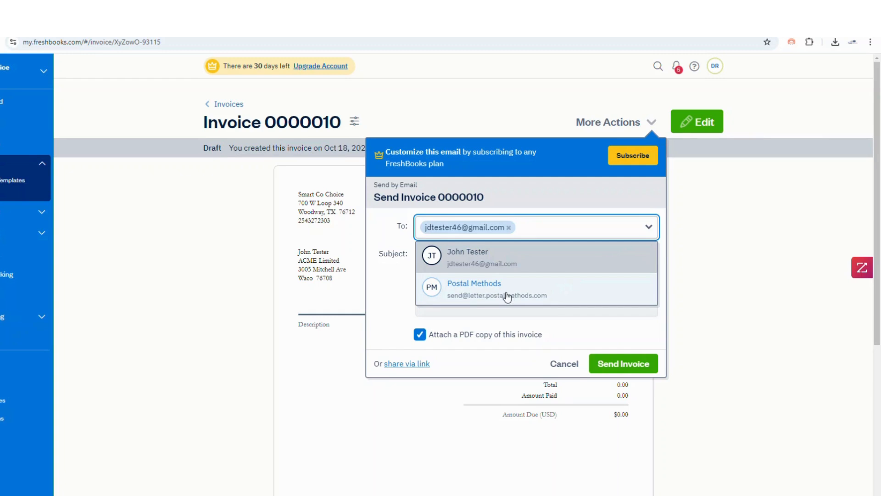
left_click(506, 296)
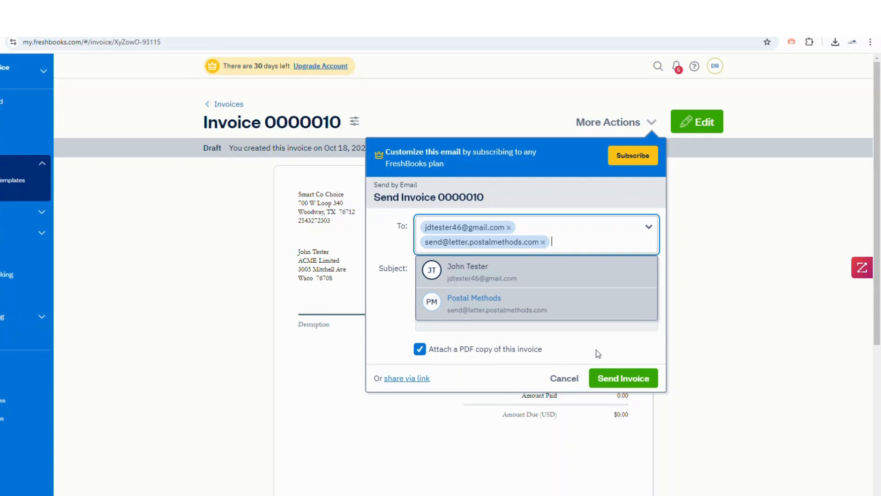
left_click(624, 381)
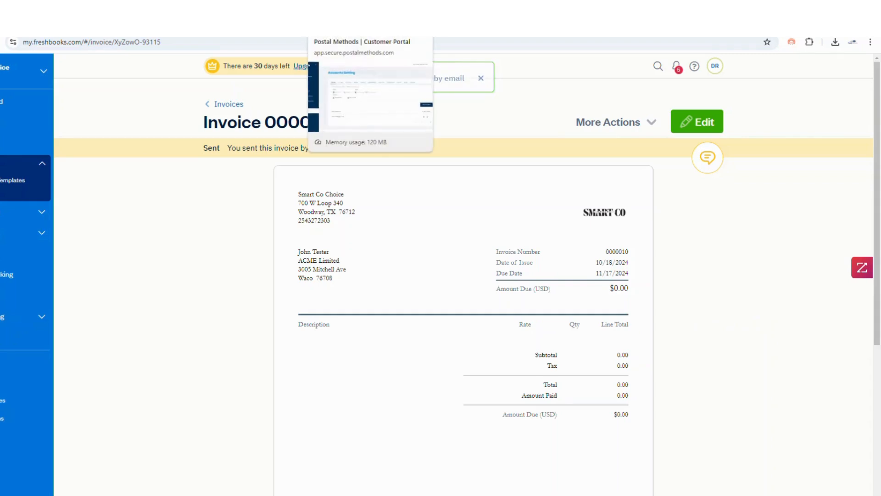
- Refresh PostalMethods' Processed Documents to see the $1.17 letter job for invoice INV-000003
left_click(342, 23)
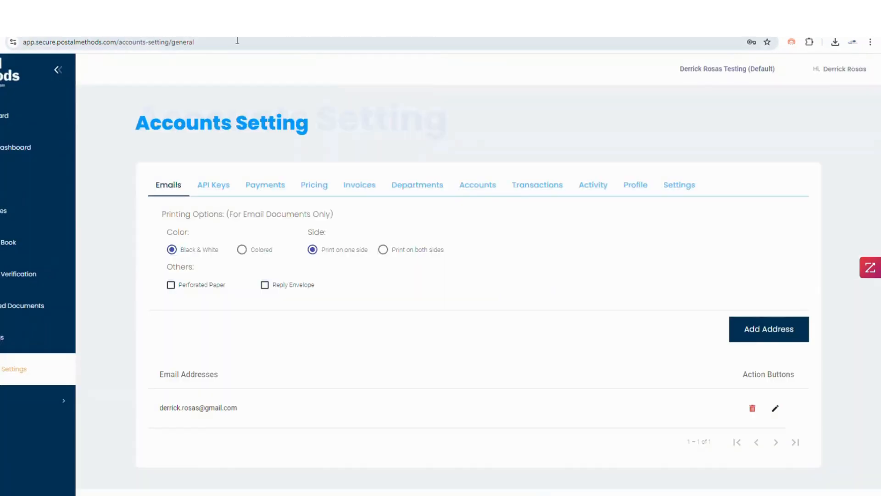
left_click(1, 308)
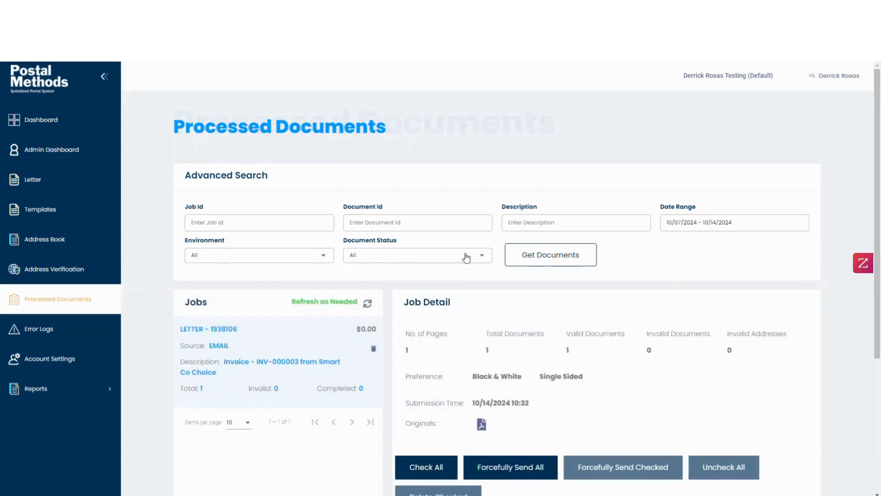
scroll(466, 273, "down", 3)
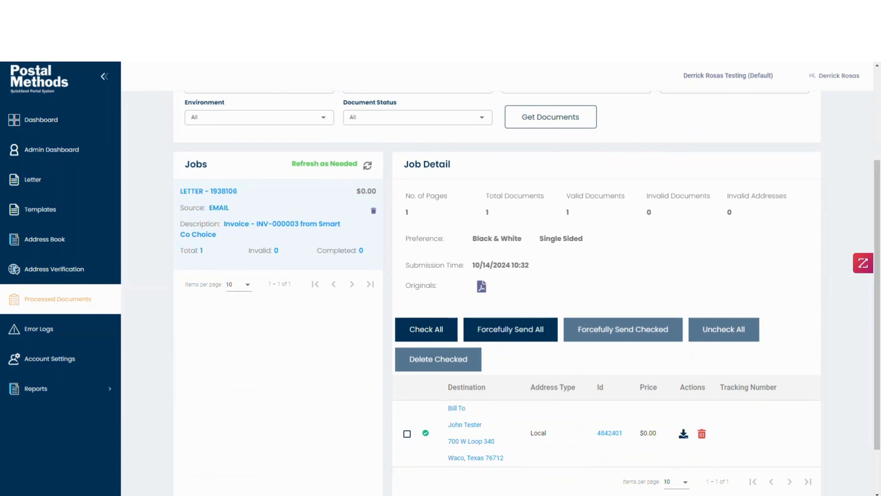
scroll(427, 234, "up", 3)
left_click(367, 303)
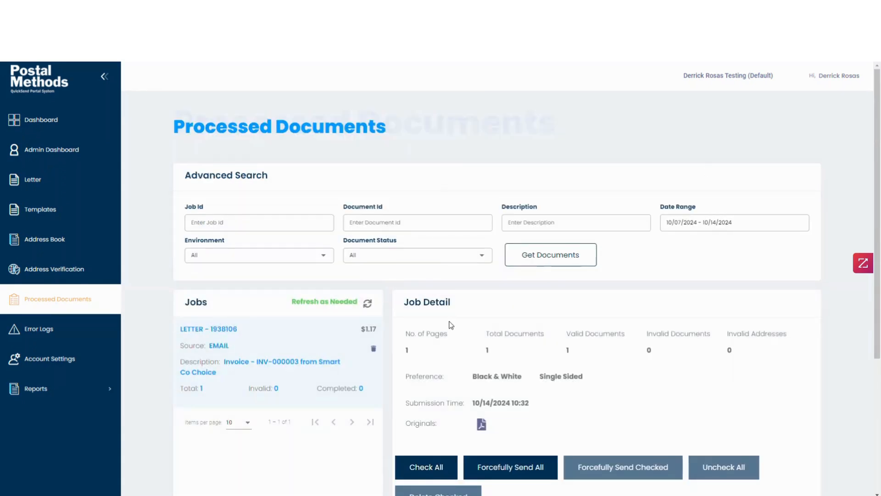
scroll(459, 322, "down", 2)
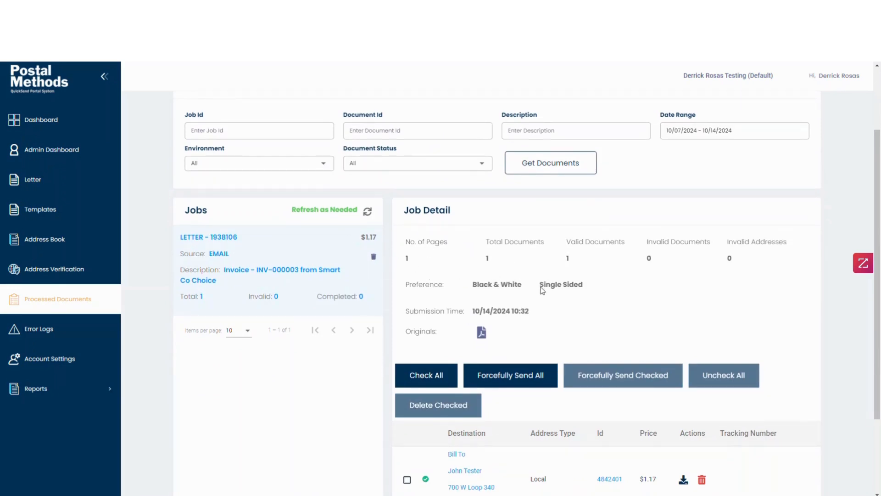
scroll(525, 308, "down", 3)
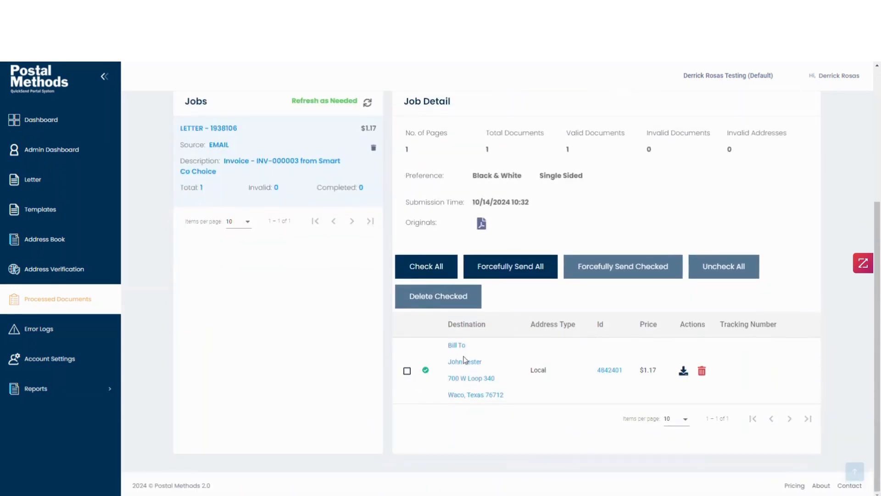